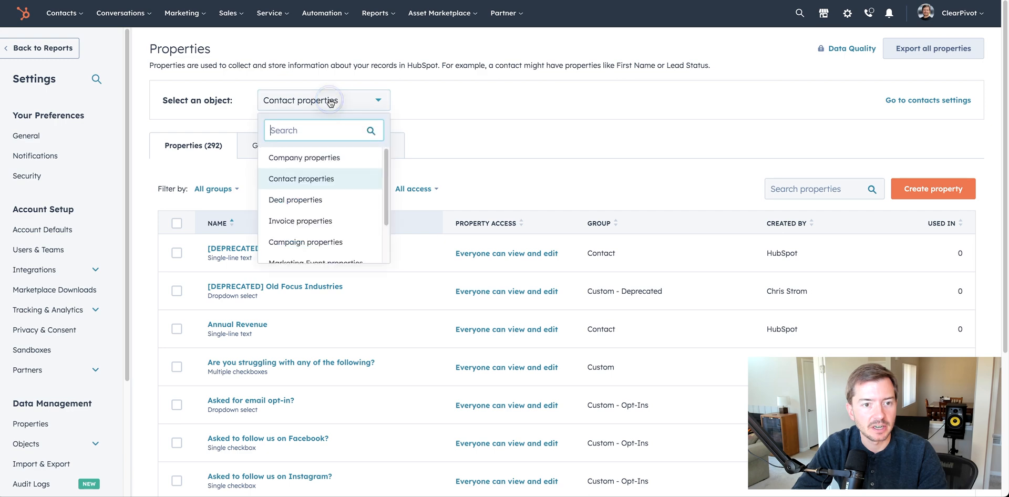
- Search the company properties for "client" and examine the dropdown options of the Client Status property
{"action": "left_click", "coordinate": [316, 158]}
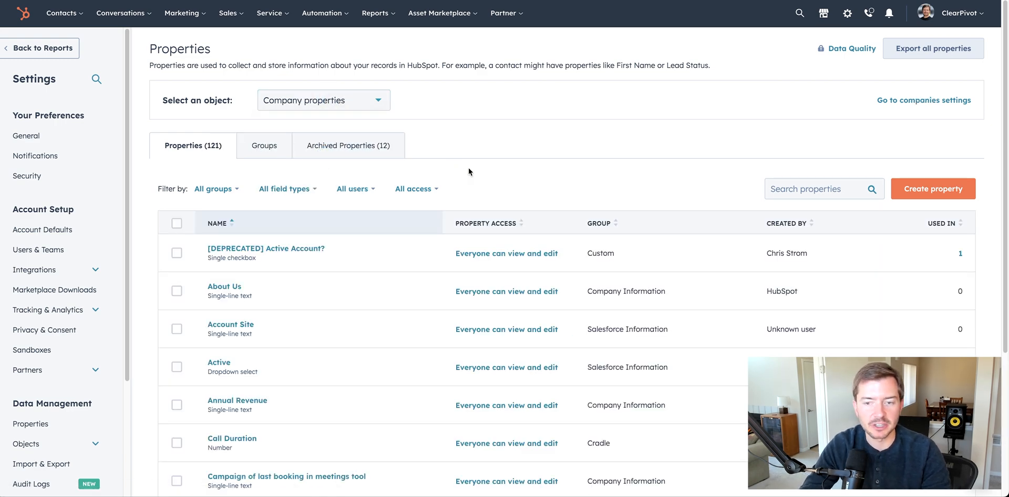
{"action": "left_click", "coordinate": [826, 192]}
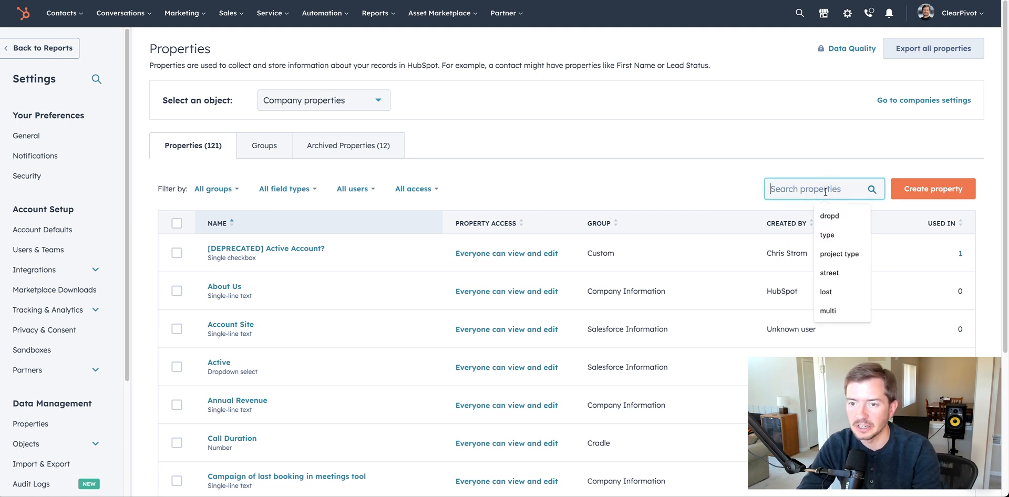
{"action": "type", "text": "client"}
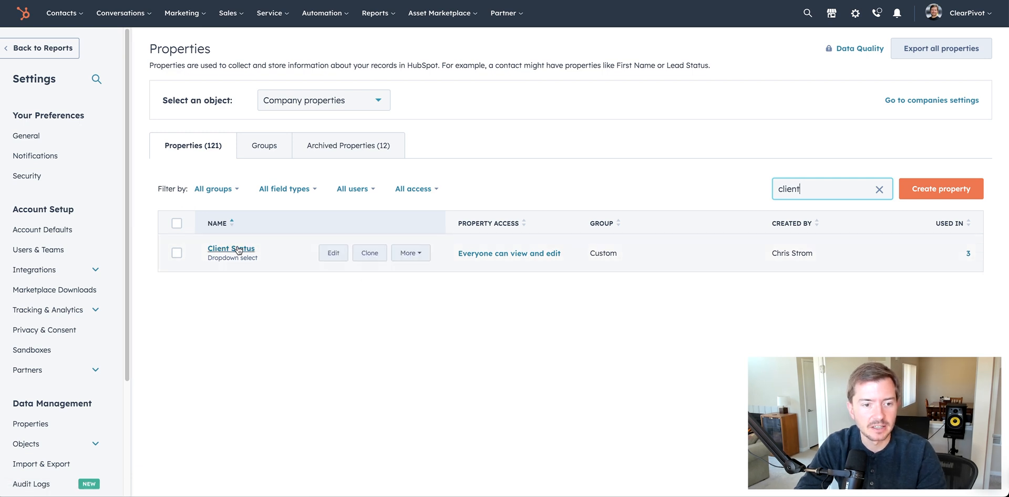
{"action": "left_click", "coordinate": [336, 257]}
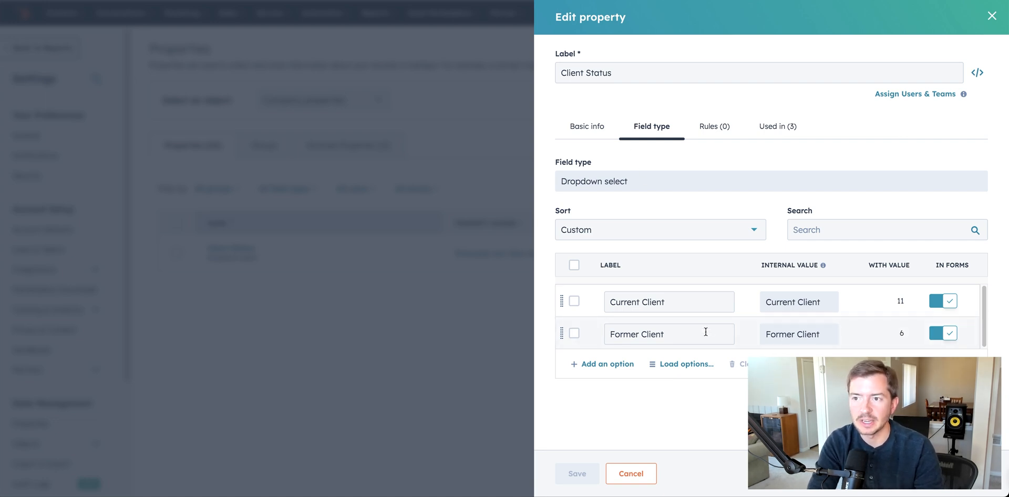
{"action": "left_click", "coordinate": [630, 473]}
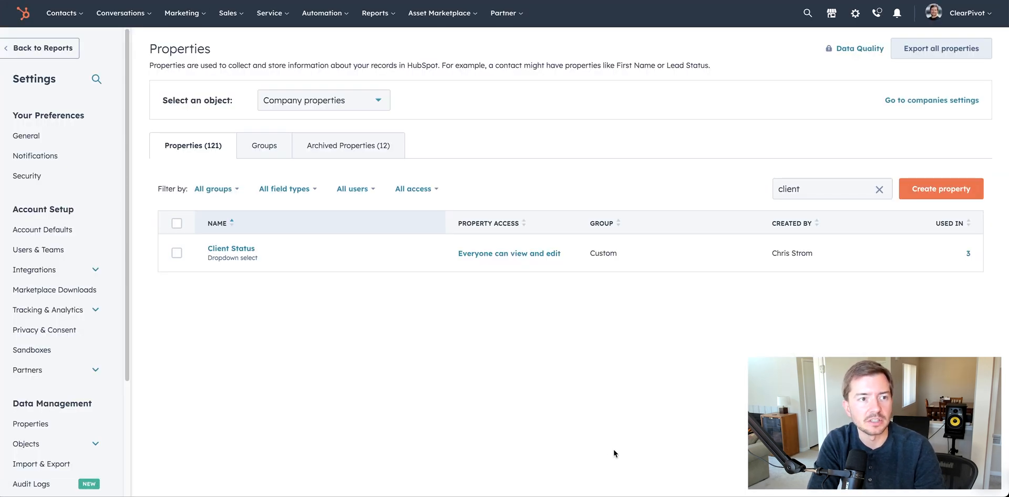
- Create a company-based active list named "Former Clients"
{"action": "left_click", "coordinate": [75, 17]}
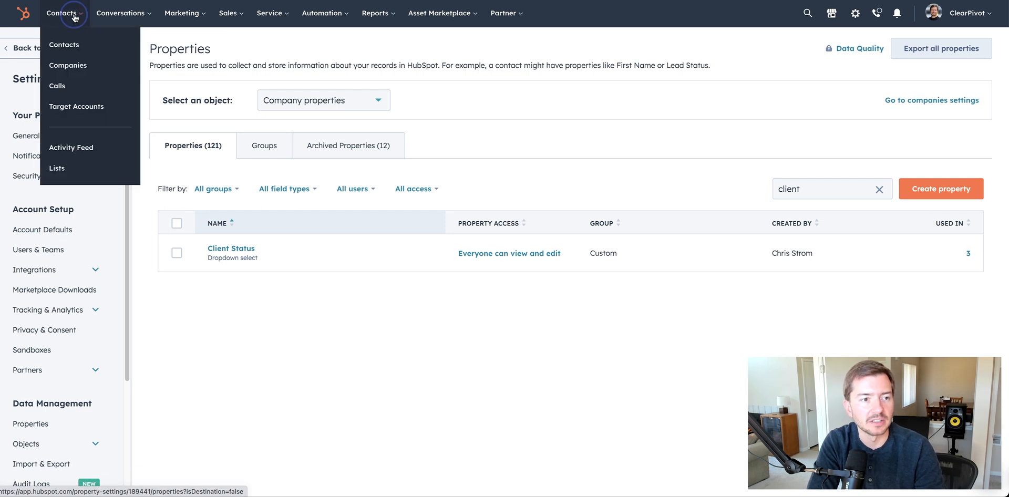
{"action": "left_click", "coordinate": [96, 168]}
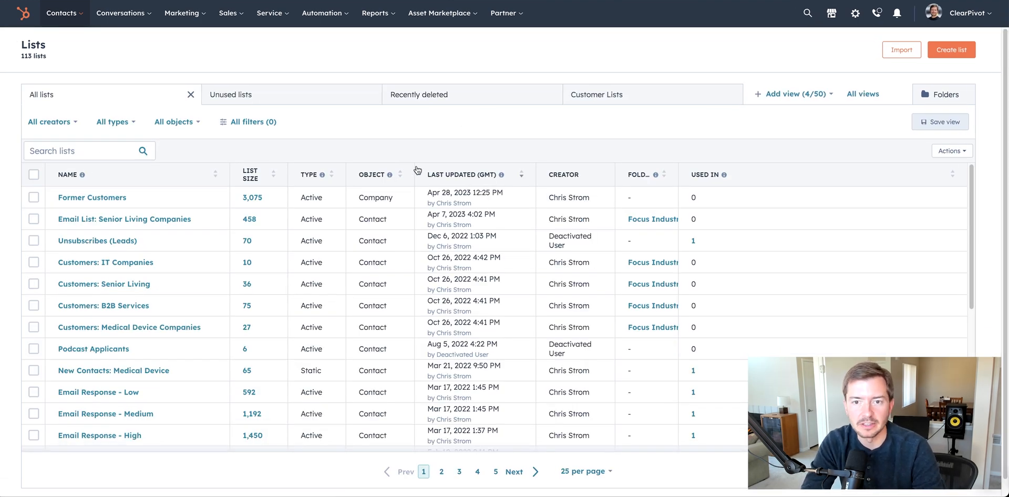
{"action": "left_click", "coordinate": [951, 52]}
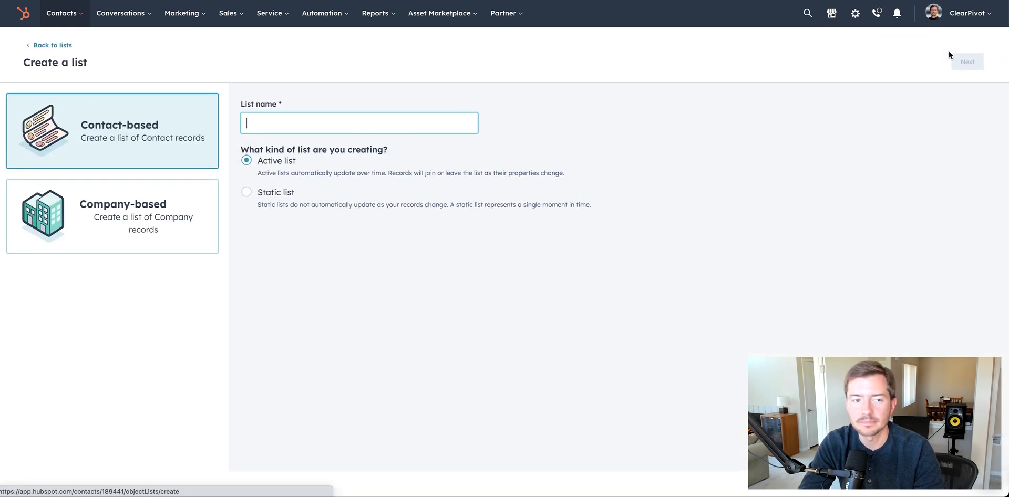
{"action": "left_click", "coordinate": [122, 211]}
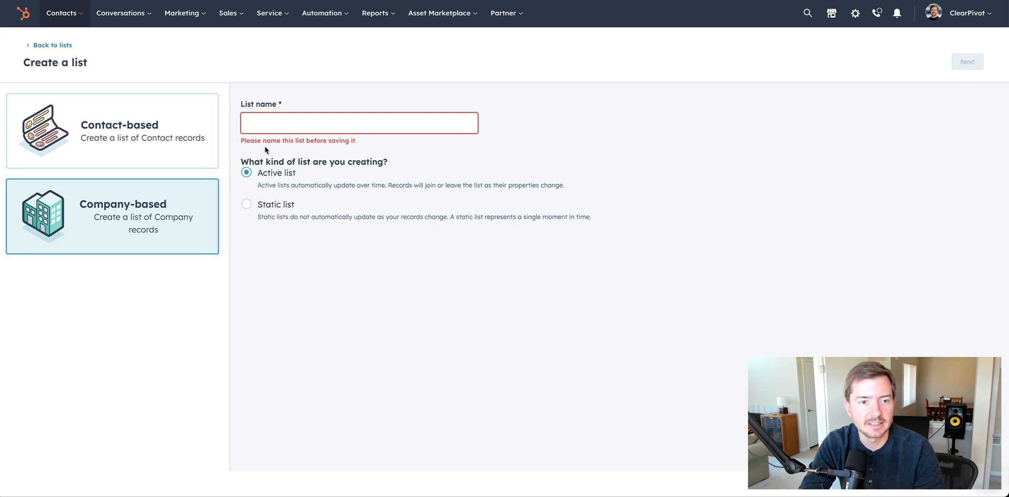
{"action": "left_click", "coordinate": [295, 122]}
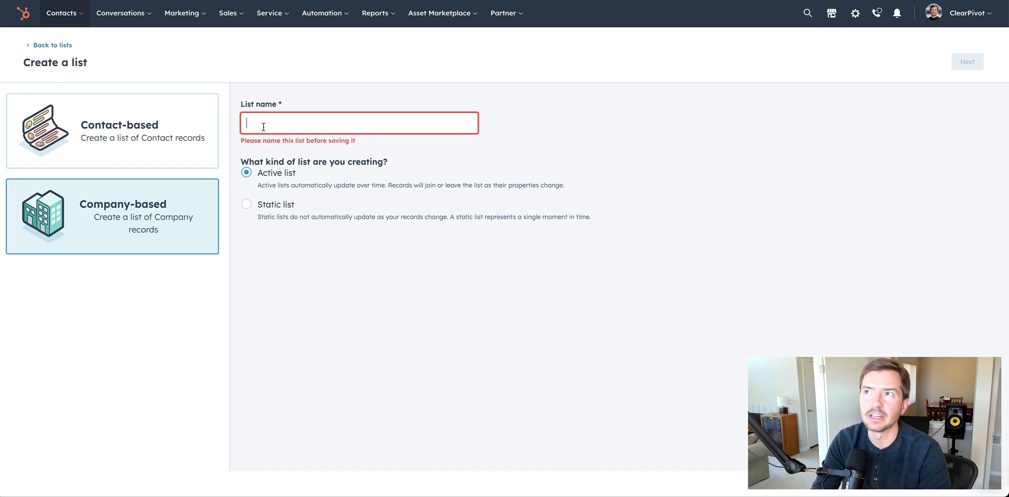
{"action": "type", "text": "F"}
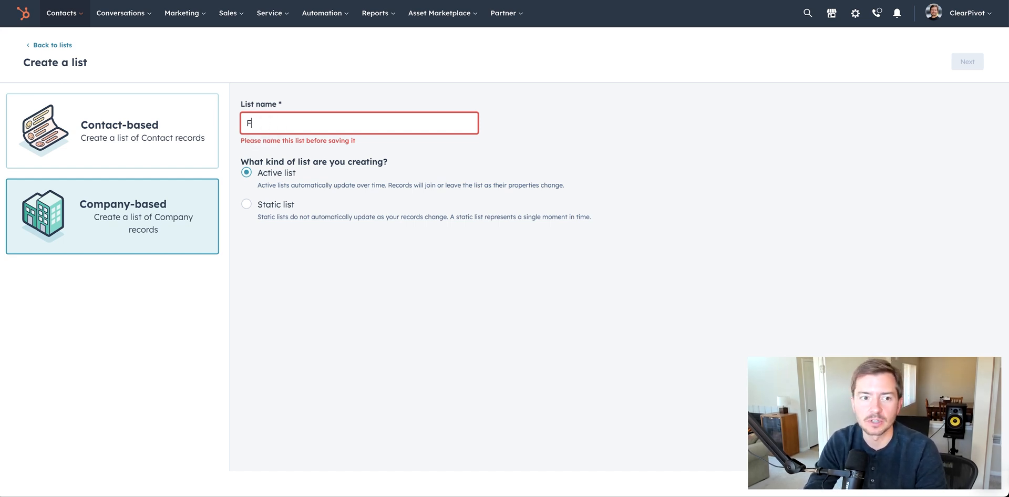
{"action": "type", "text": "ormer Clients"}
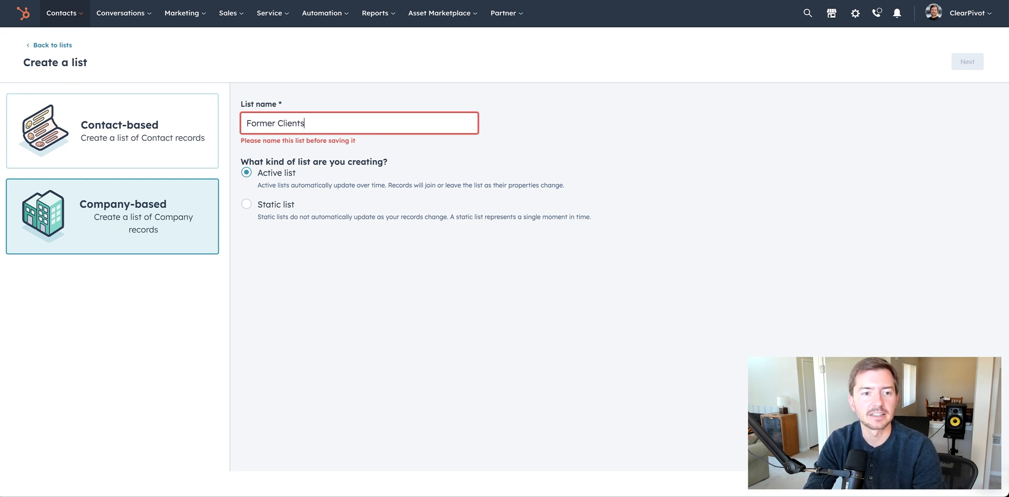
{"action": "key", "text": "Tab"}
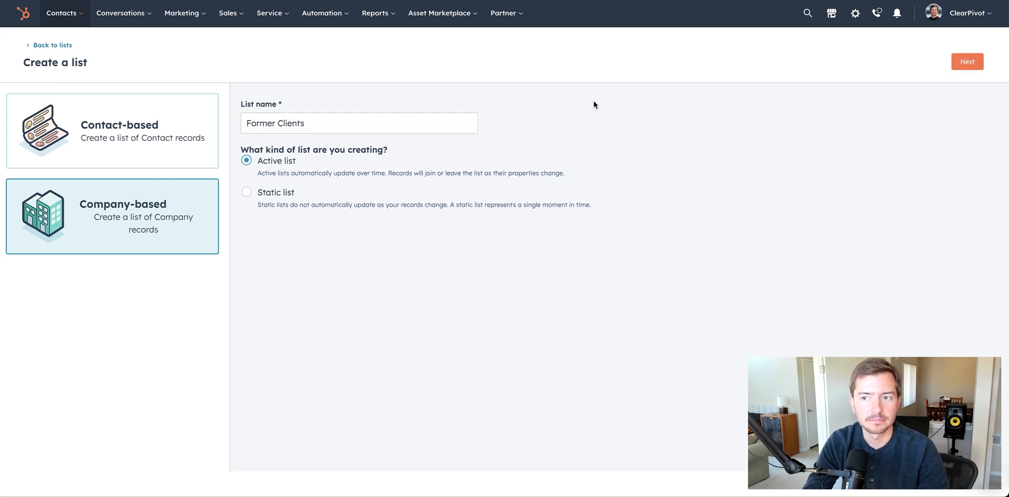
{"action": "left_click", "coordinate": [967, 62]}
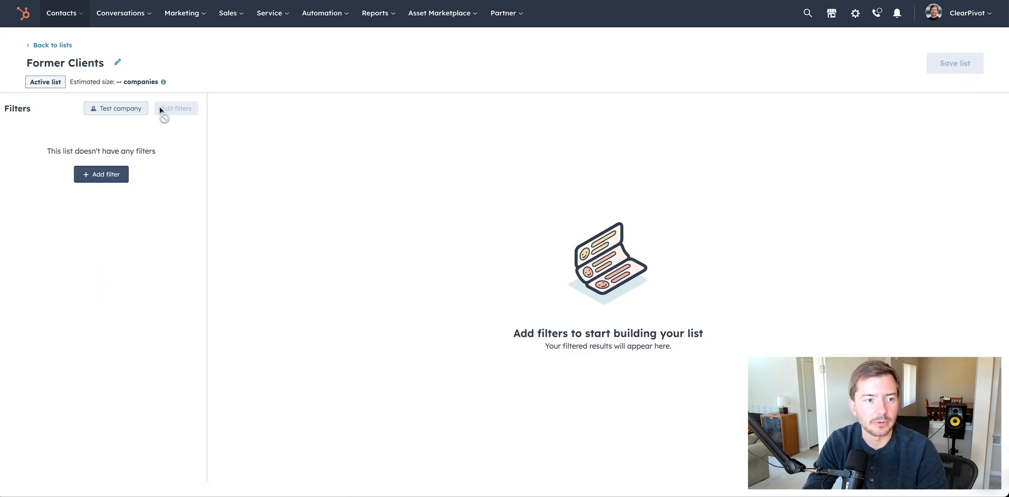
- Add a company property filter to the list for Client Status is unknown
{"action": "left_click", "coordinate": [104, 179]}
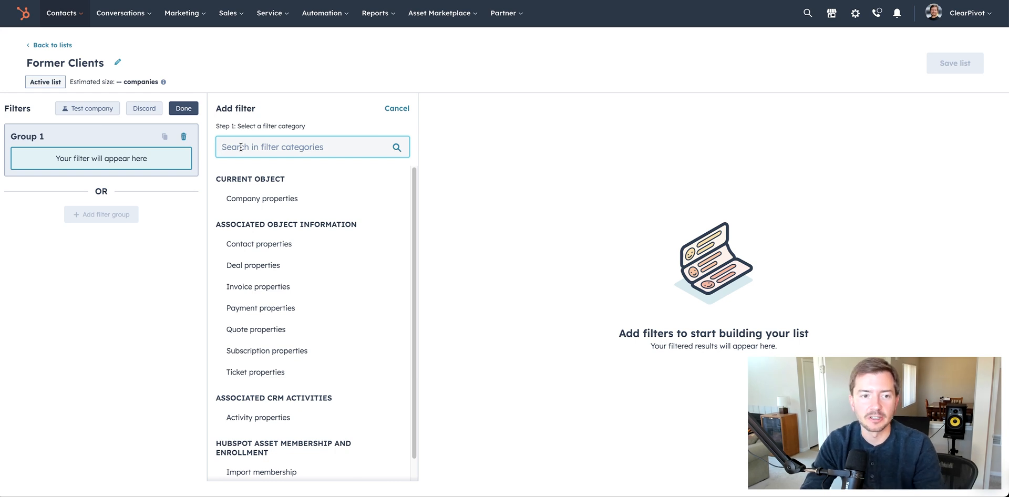
{"action": "left_click", "coordinate": [276, 199]}
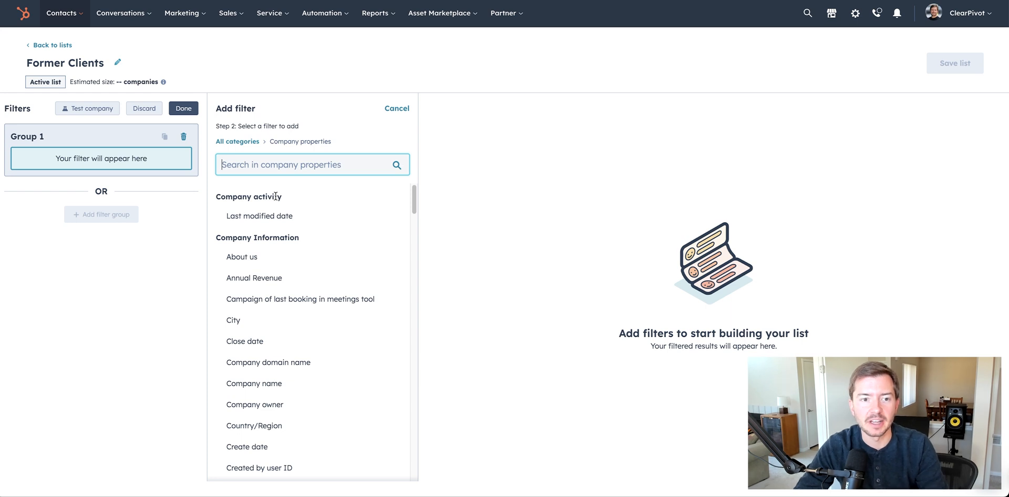
{"action": "left_click", "coordinate": [267, 166]}
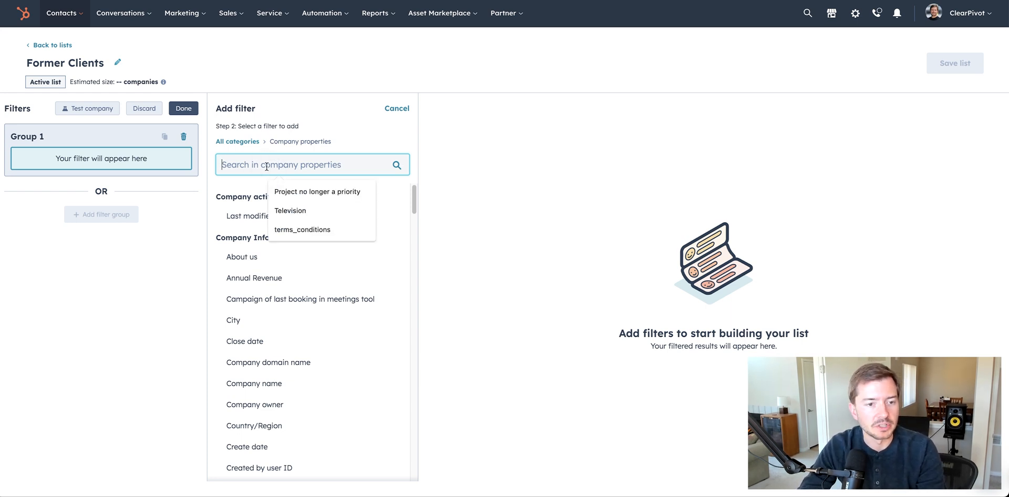
{"action": "type", "text": "client"}
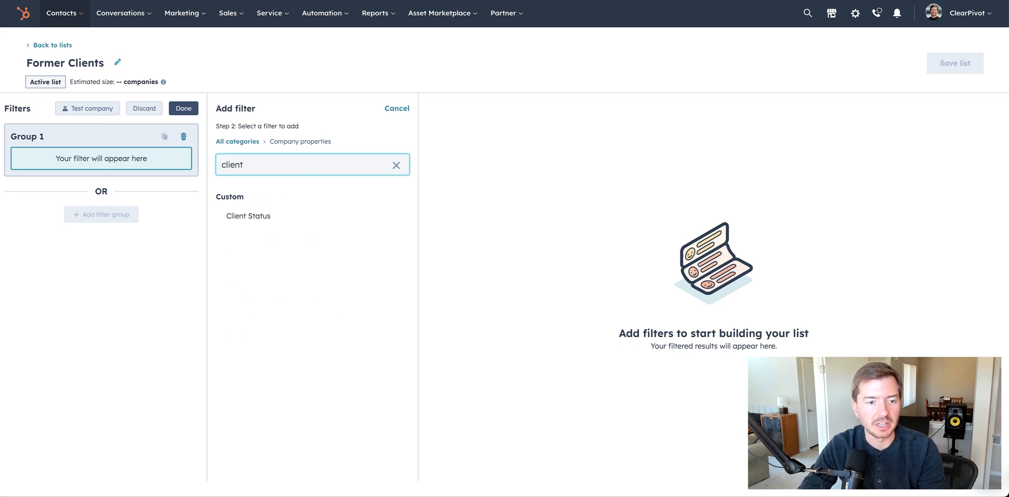
{"action": "left_click", "coordinate": [260, 220]}
{"action": "left_click", "coordinate": [263, 158]}
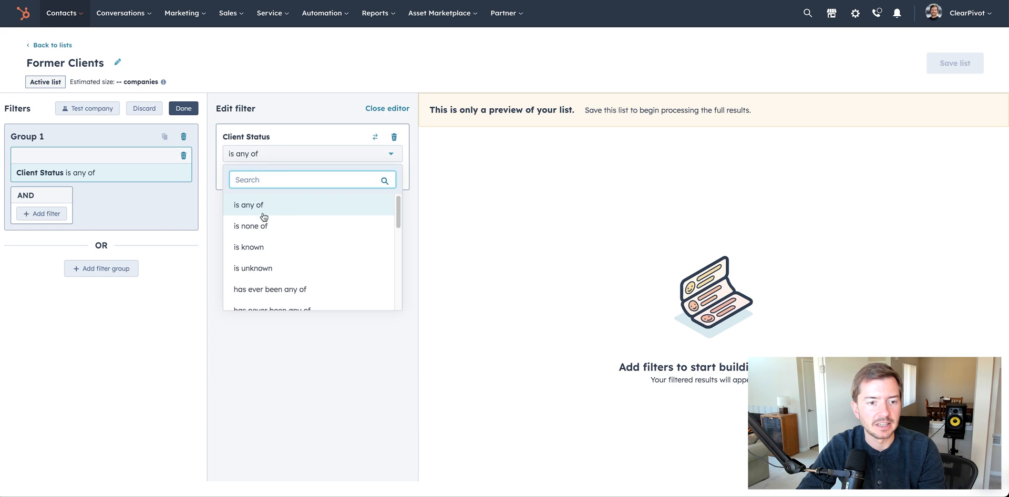
{"action": "left_click", "coordinate": [269, 266]}
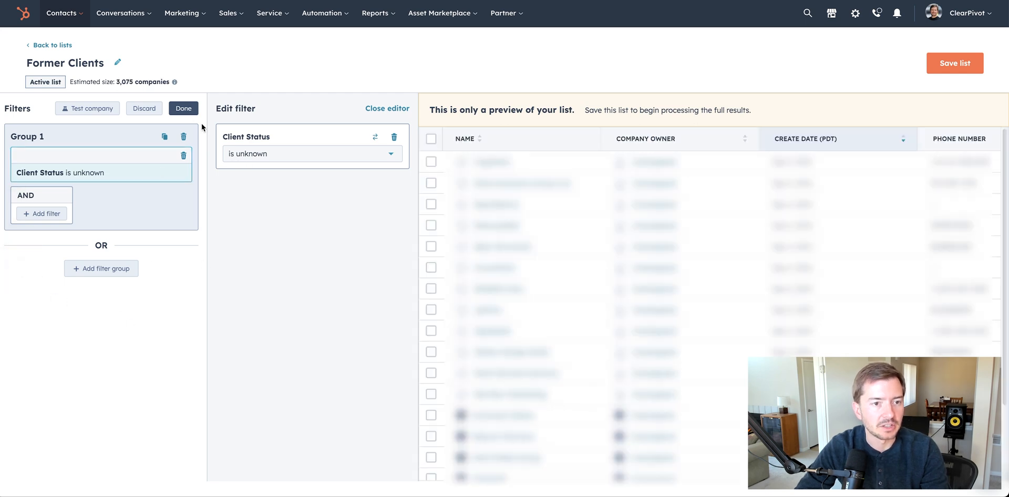
- Add an AND filter on the associated deals' Deal stage property to Group 1
{"action": "left_click", "coordinate": [53, 215]}
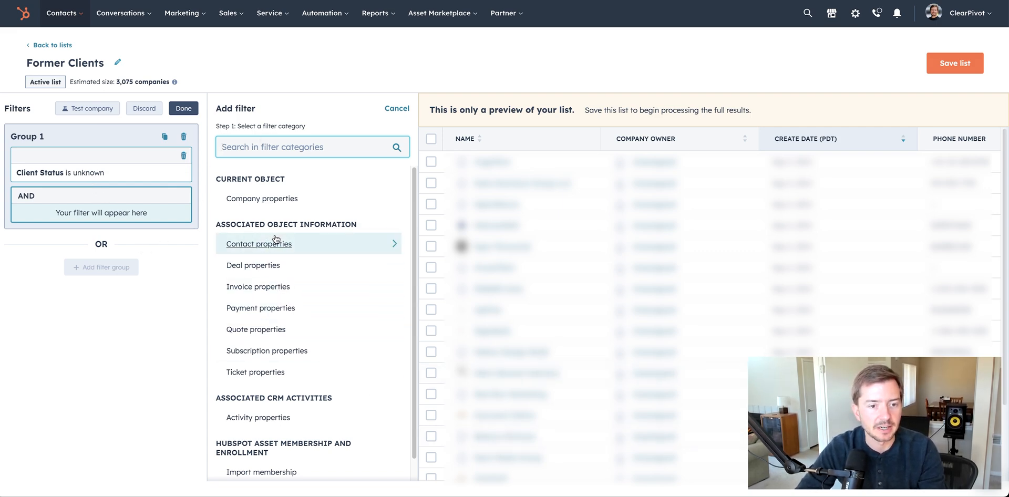
{"action": "left_click", "coordinate": [267, 266]}
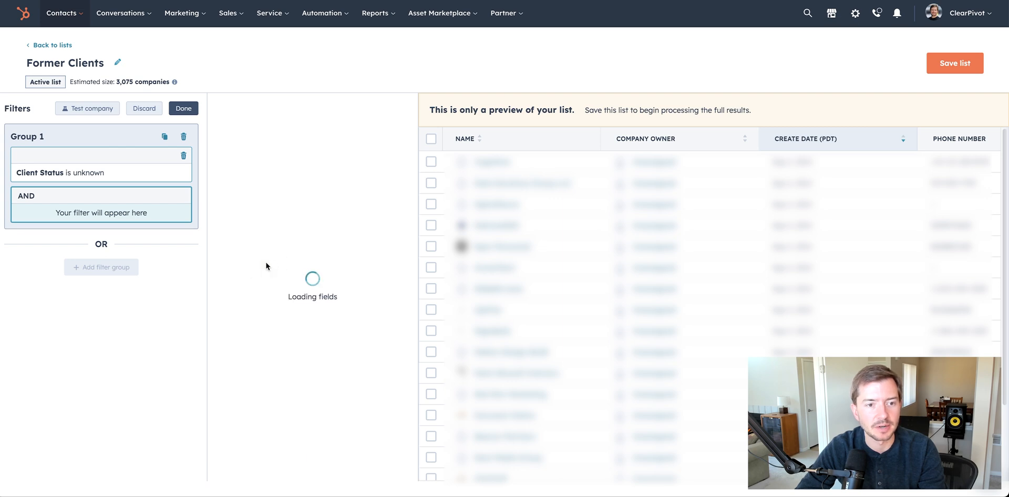
{"action": "left_click", "coordinate": [252, 166]}
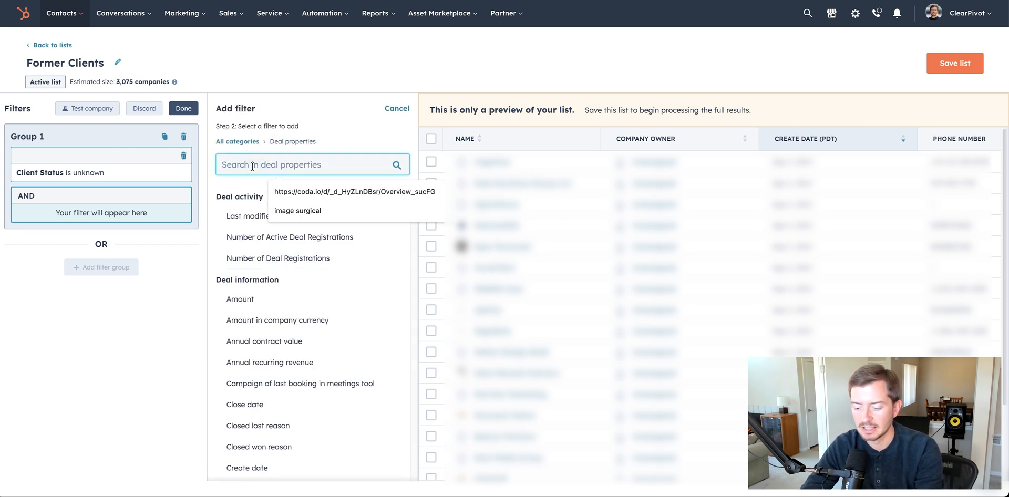
{"action": "type", "text": "stage"}
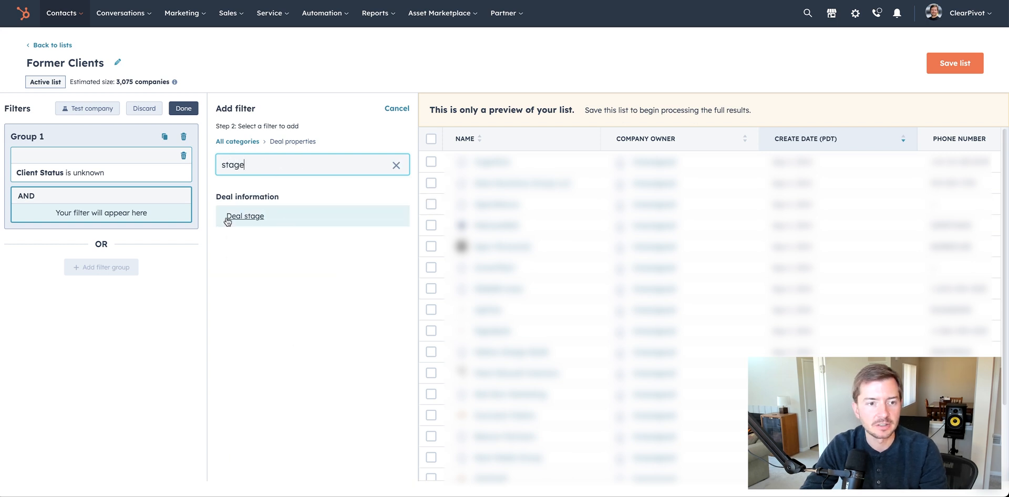
{"action": "left_click", "coordinate": [266, 217]}
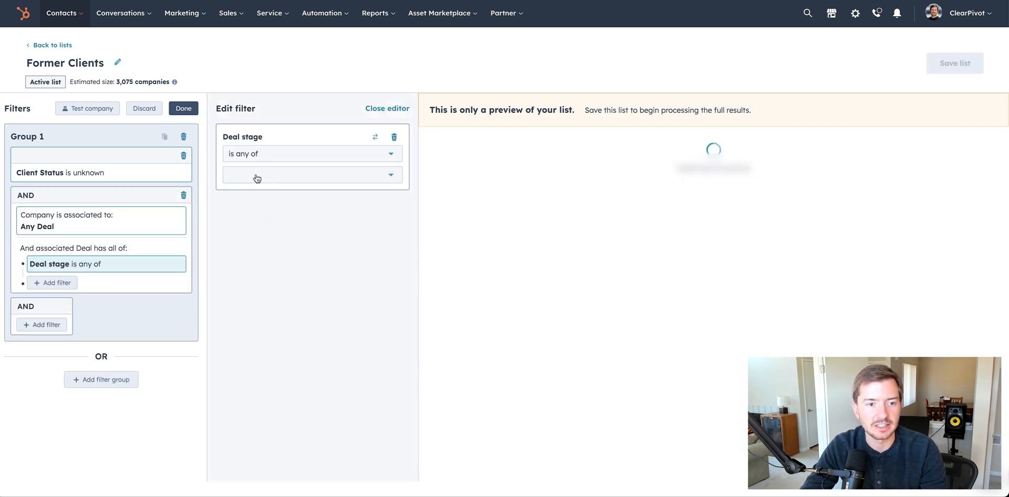
- Set Deal stage to any of Closed won (ClearPivot Sales) or Closed Won (HubSpot Shared Selling Pipeline), and save the list
{"action": "left_click", "coordinate": [257, 175]}
{"action": "left_click", "coordinate": [267, 200]}
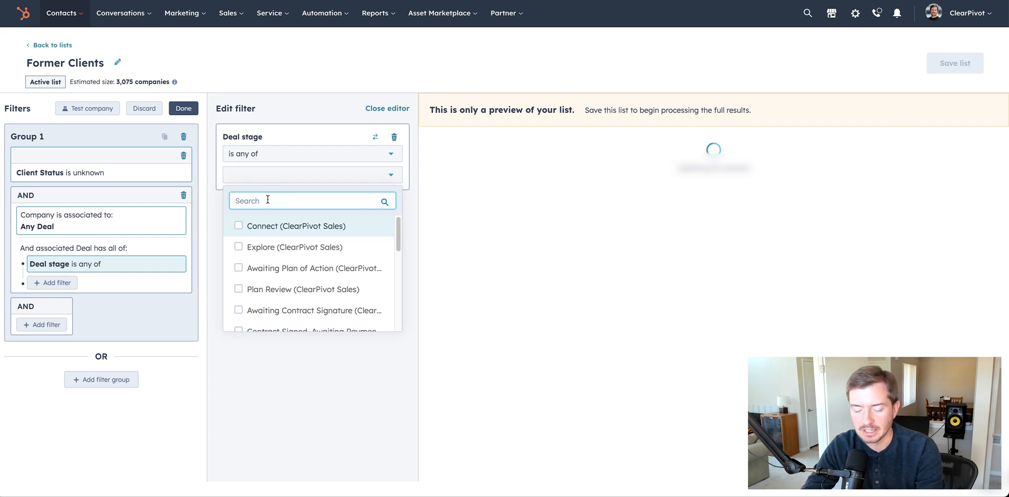
{"action": "type", "text": "closed"}
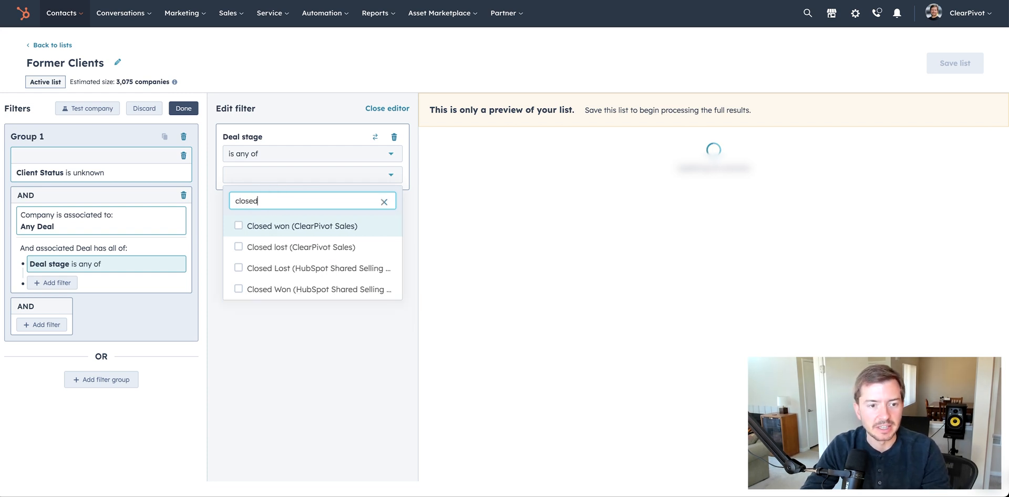
{"action": "type", "text": " won"}
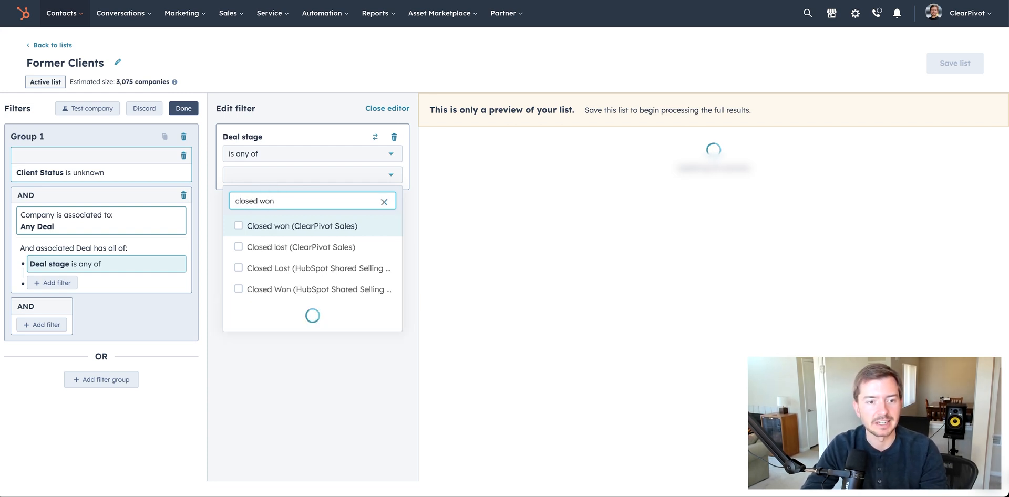
{"action": "left_click", "coordinate": [239, 226]}
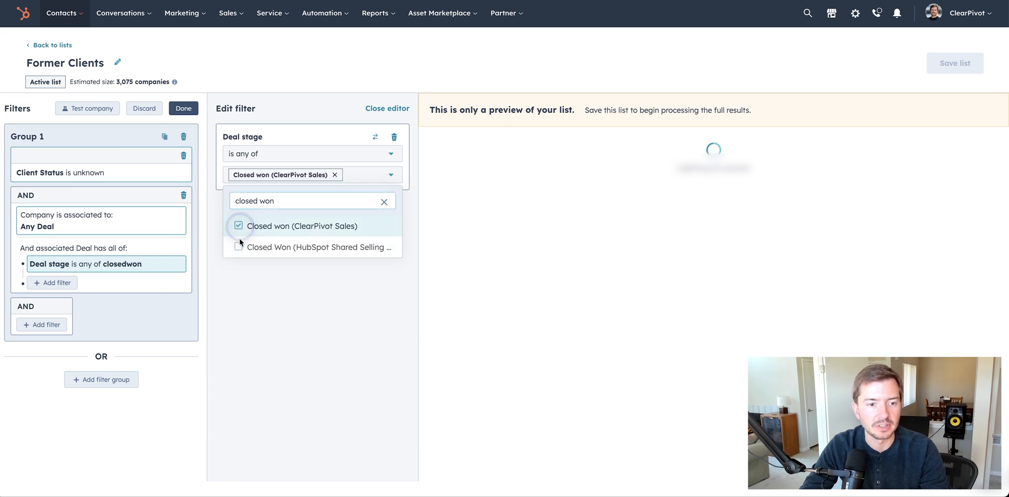
{"action": "left_click", "coordinate": [239, 247]}
{"action": "left_click", "coordinate": [259, 339]}
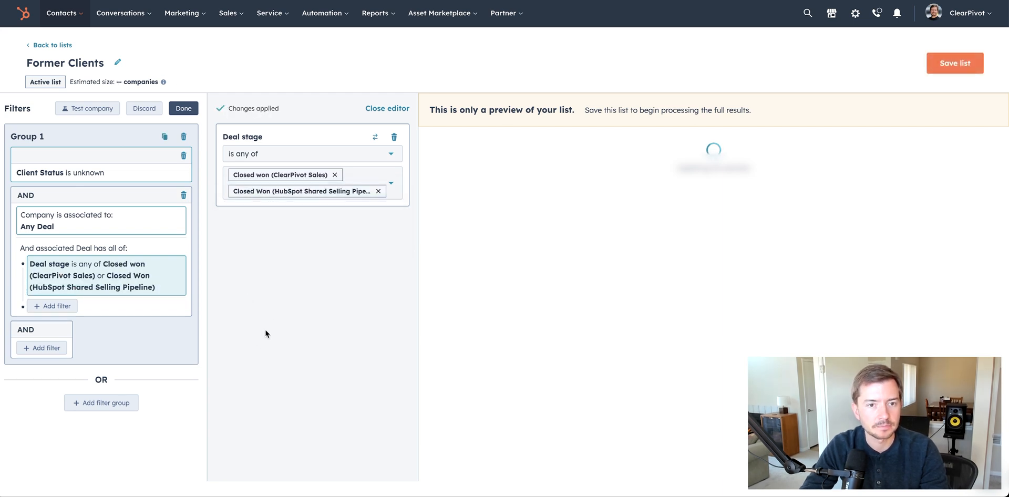
{"action": "left_click", "coordinate": [376, 109]}
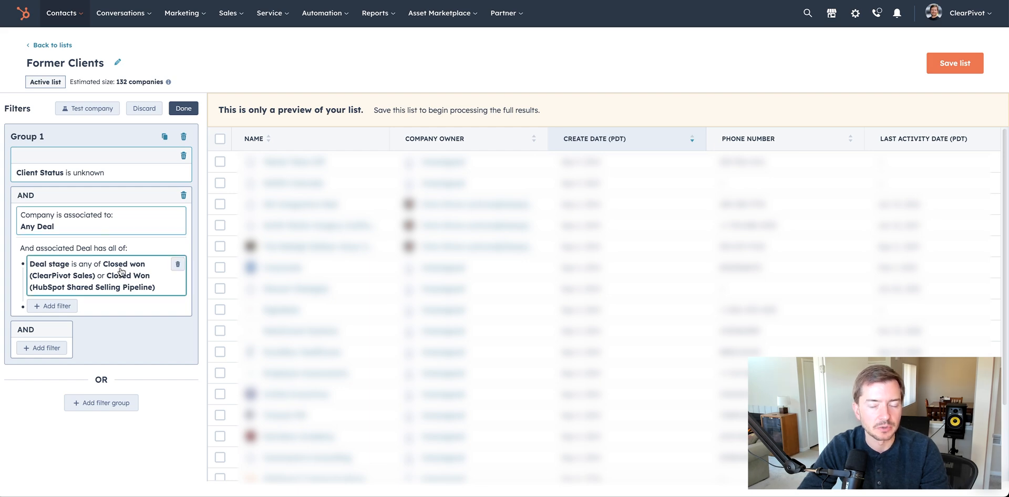
{"action": "left_click", "coordinate": [955, 64]}
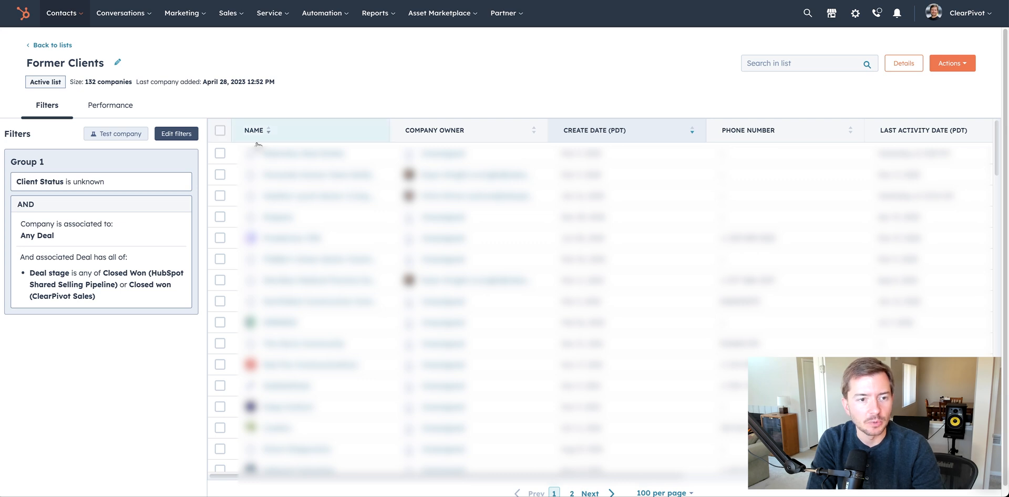
- Select all 132 companies in the Former Clients list and choose Client Status as the property to bulk edit
{"action": "left_click", "coordinate": [219, 135]}
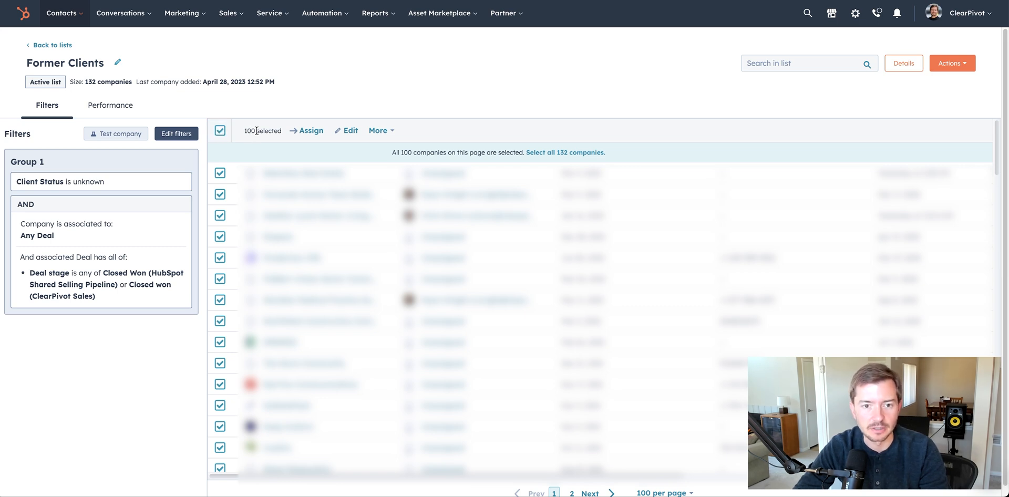
{"action": "left_click", "coordinate": [563, 153]}
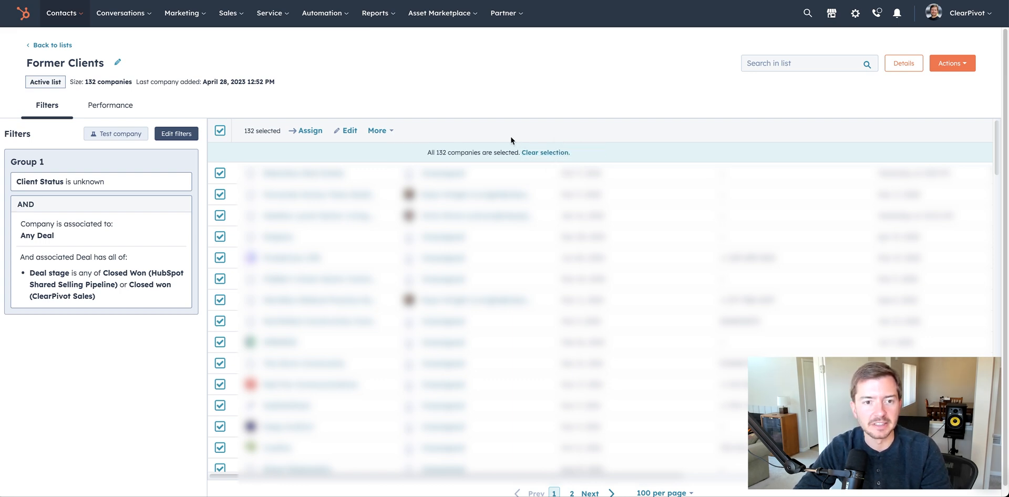
{"action": "left_click", "coordinate": [351, 132]}
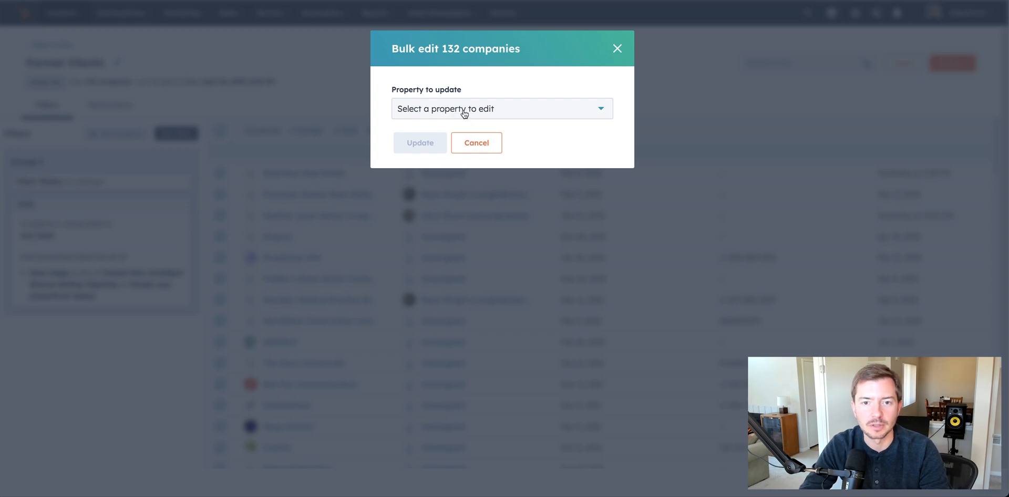
{"action": "left_click", "coordinate": [464, 112]}
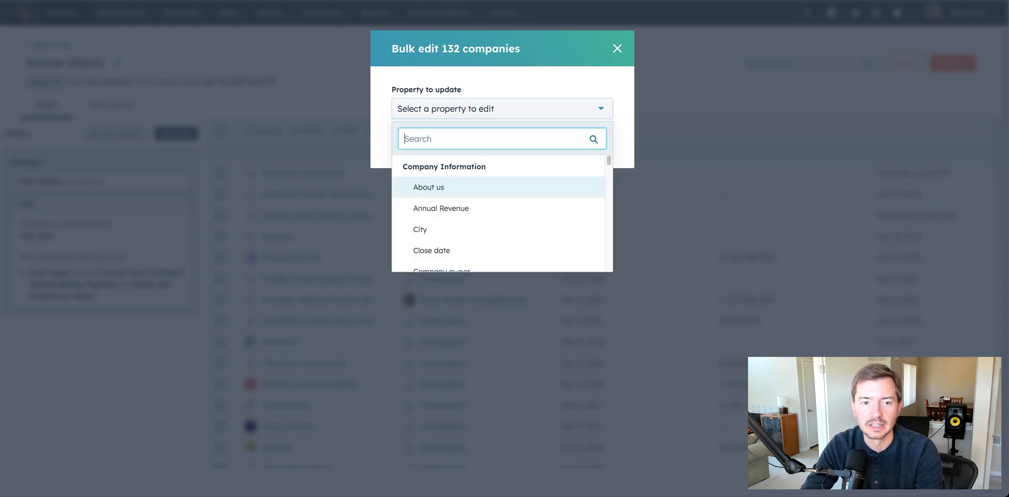
{"action": "type", "text": "client"}
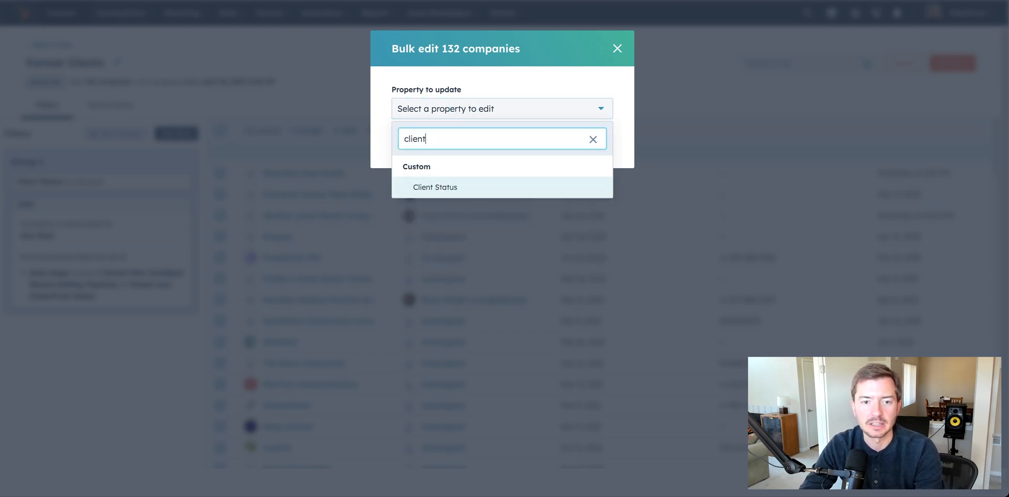
{"action": "left_click", "coordinate": [457, 188]}
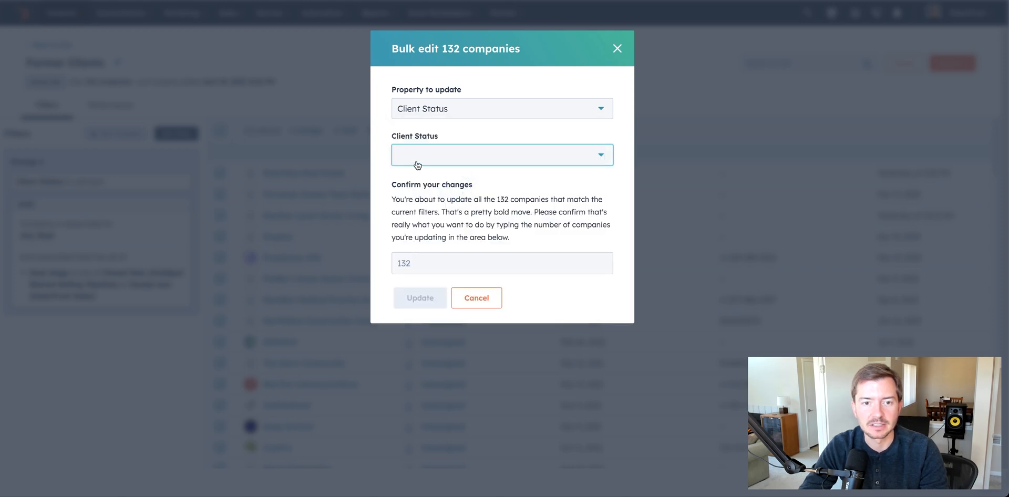
- Set Client Status to Former Client, confirm the bulk change with the company count 132, and apply the update
{"action": "left_click", "coordinate": [453, 160]}
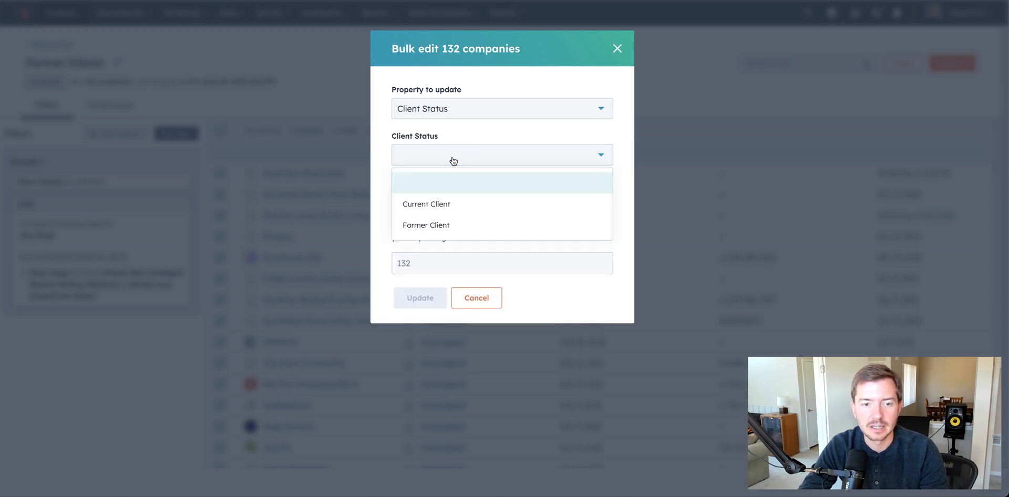
{"action": "left_click", "coordinate": [451, 225]}
{"action": "left_click", "coordinate": [423, 259]}
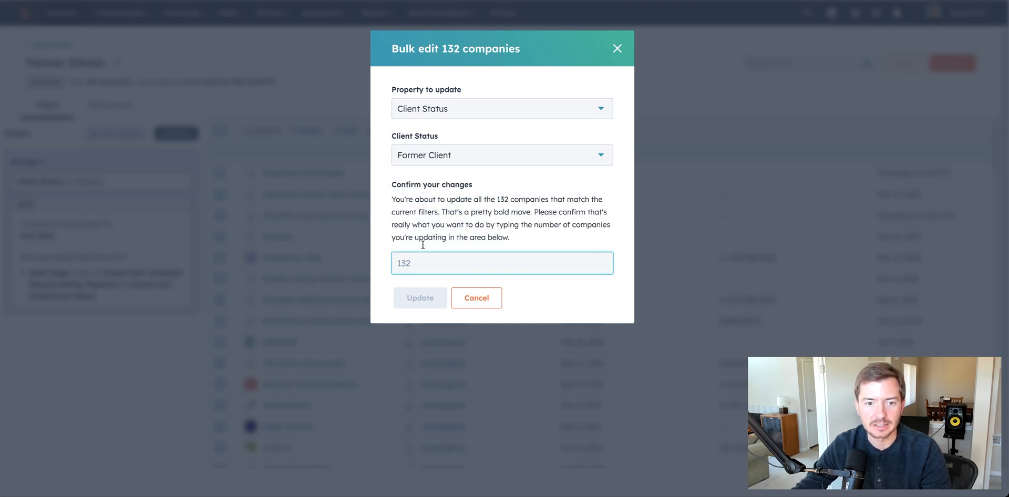
{"action": "type", "text": "132"}
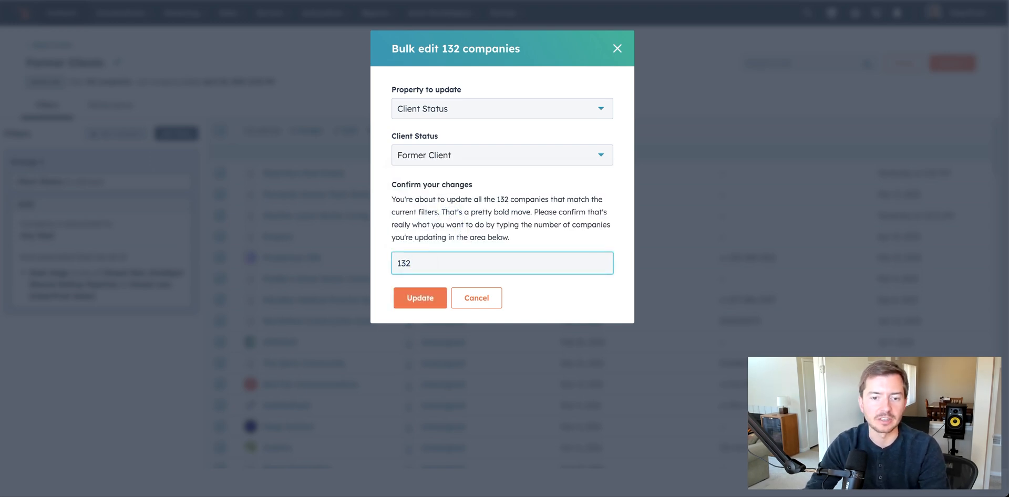
{"action": "left_click", "coordinate": [422, 299]}
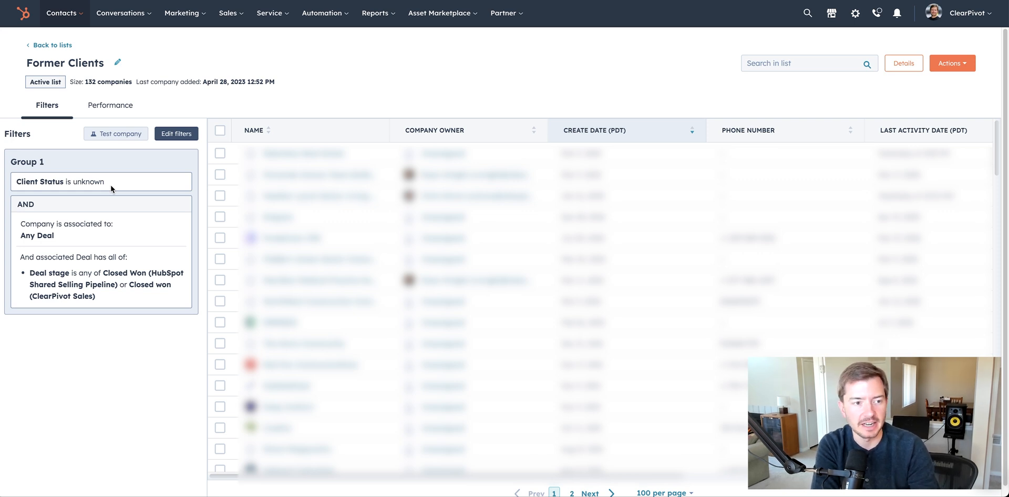
- Edit the list's filters and delete the associated-deal branch with the Deal stage condition from Group 1
{"action": "left_click", "coordinate": [167, 135]}
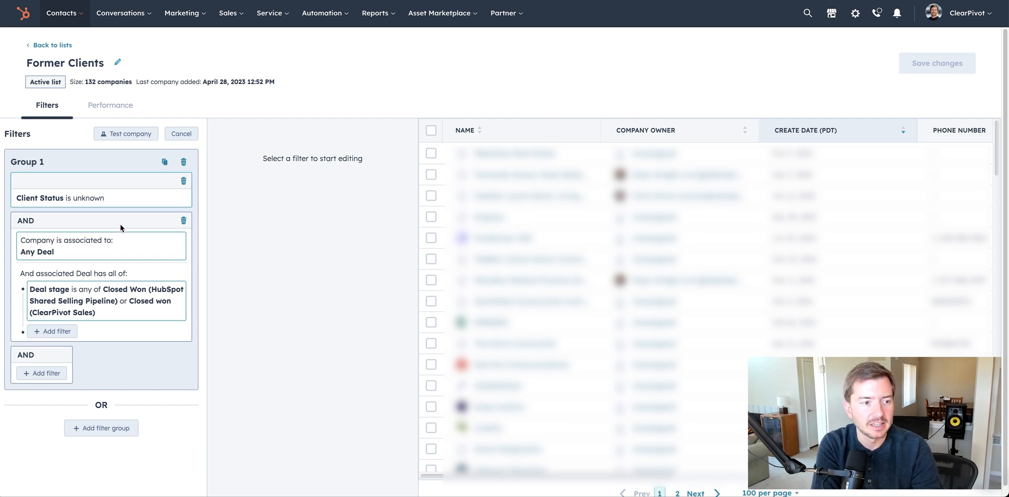
{"action": "left_click", "coordinate": [183, 221]}
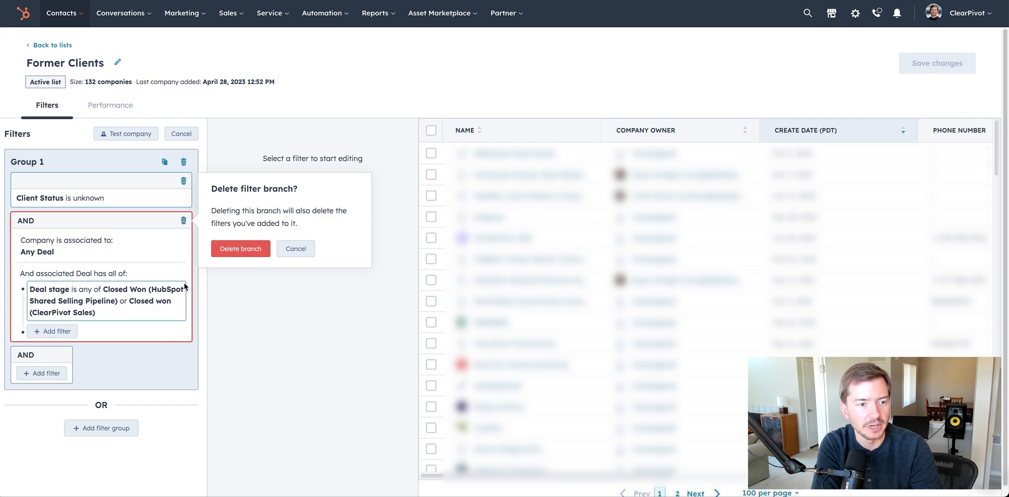
{"action": "left_click", "coordinate": [251, 253]}
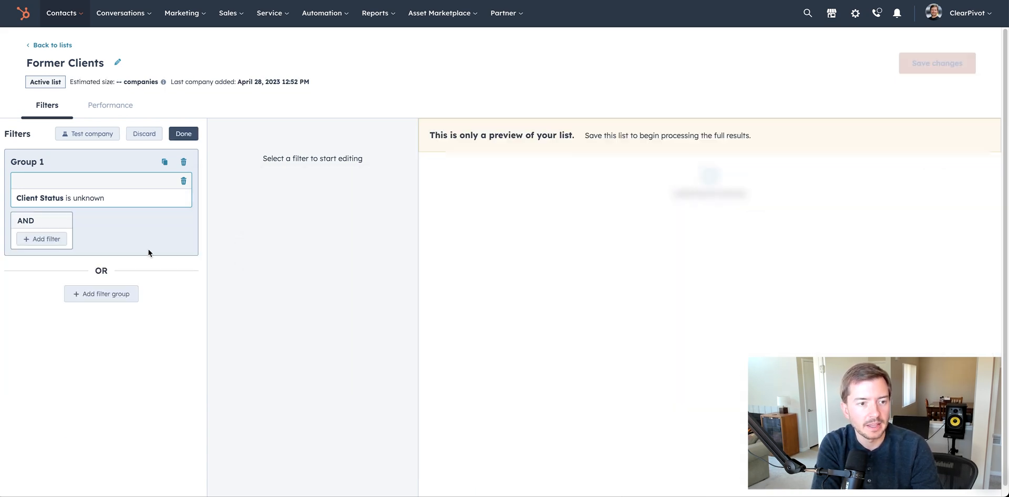
- Change the Client Status filter to is any of Former Client and save the list changes
{"action": "left_click", "coordinate": [130, 185]}
{"action": "left_click", "coordinate": [278, 181]}
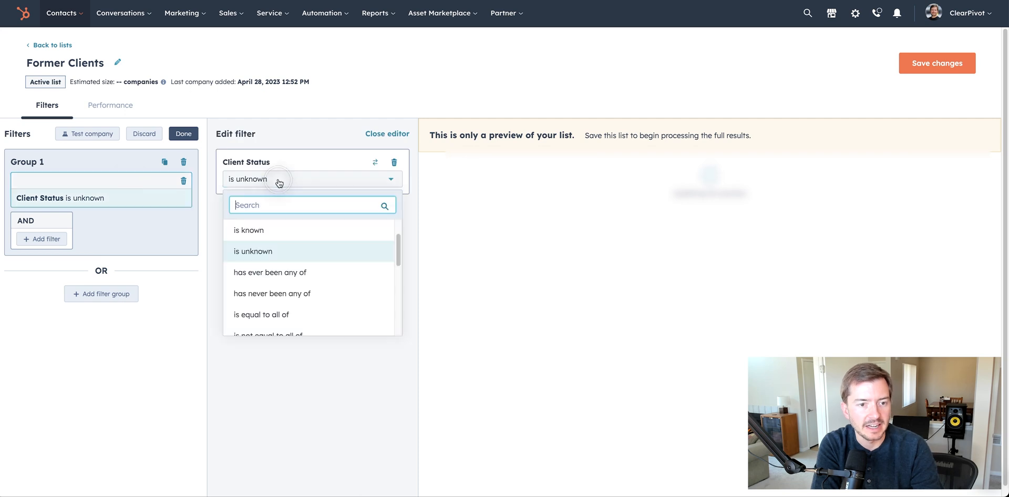
{"action": "scroll", "coordinate": [289, 260], "scroll_direction": "up", "scroll_amount": 1}
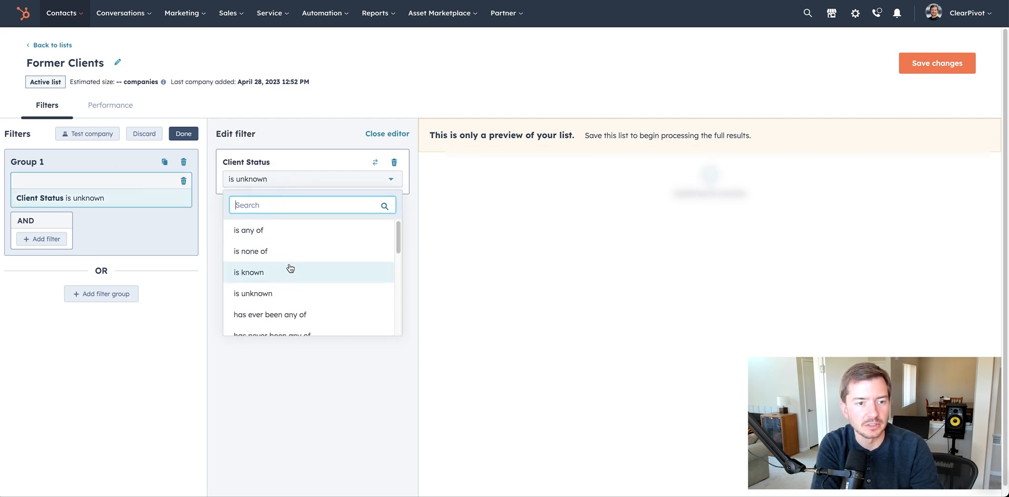
{"action": "left_click", "coordinate": [275, 231]}
{"action": "left_click", "coordinate": [266, 202]}
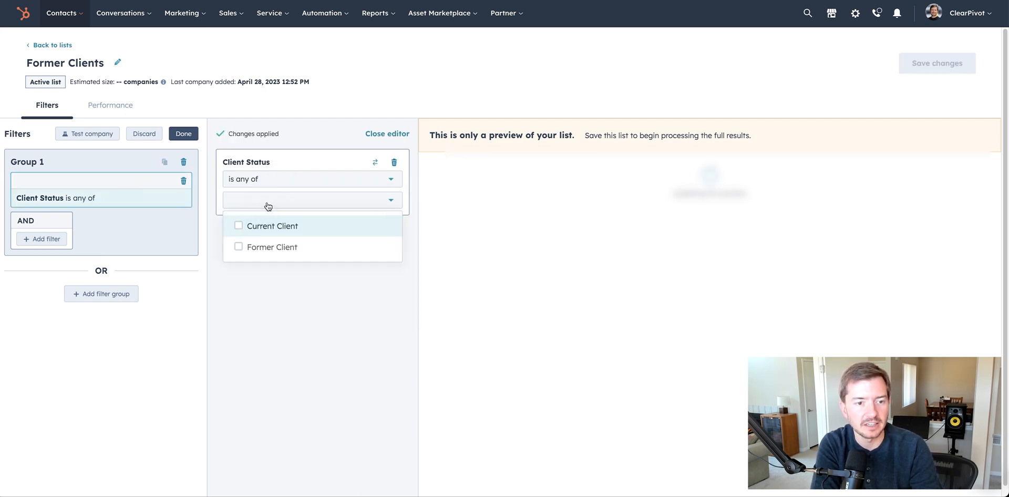
{"action": "left_click", "coordinate": [265, 248]}
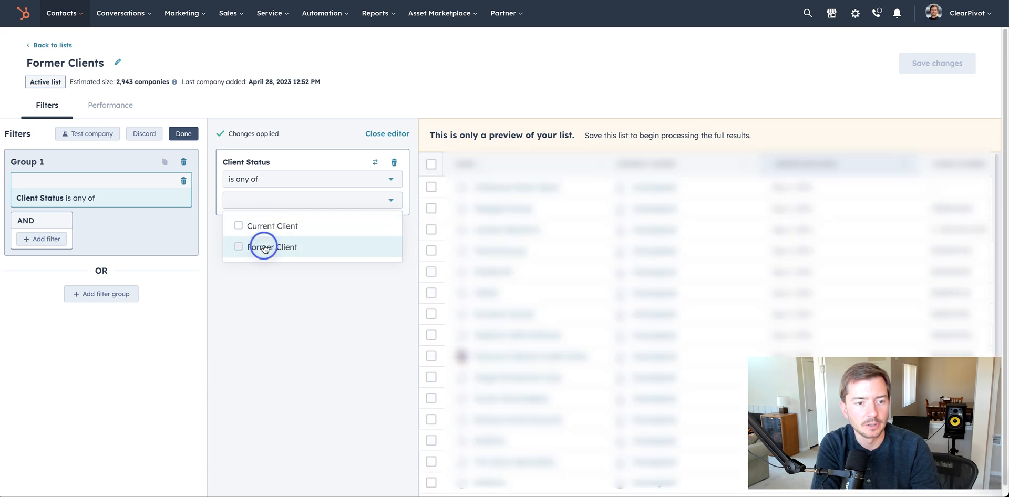
{"action": "left_click", "coordinate": [275, 324]}
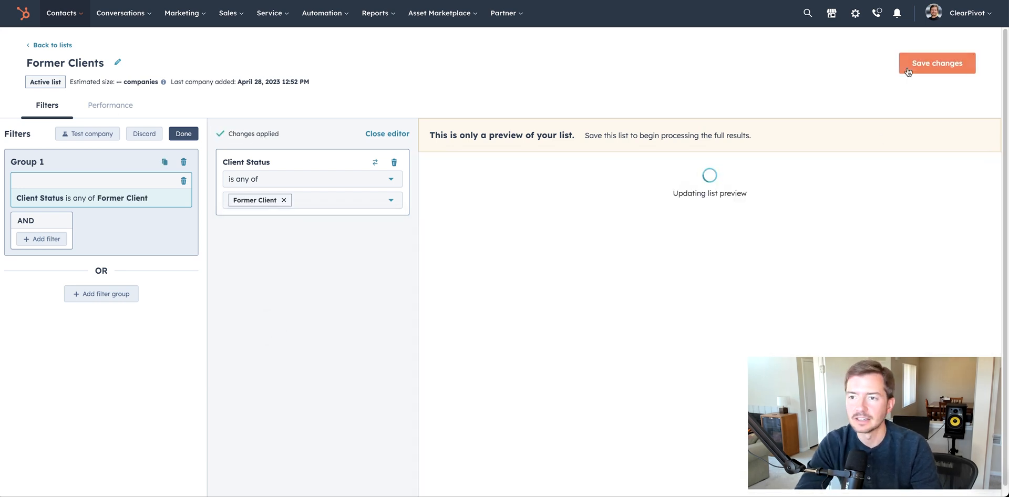
{"action": "left_click", "coordinate": [924, 64]}
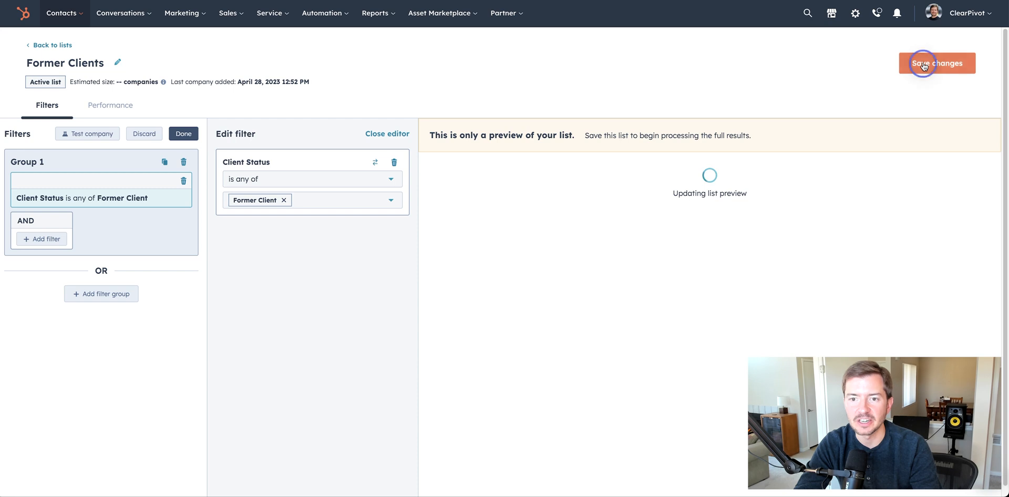